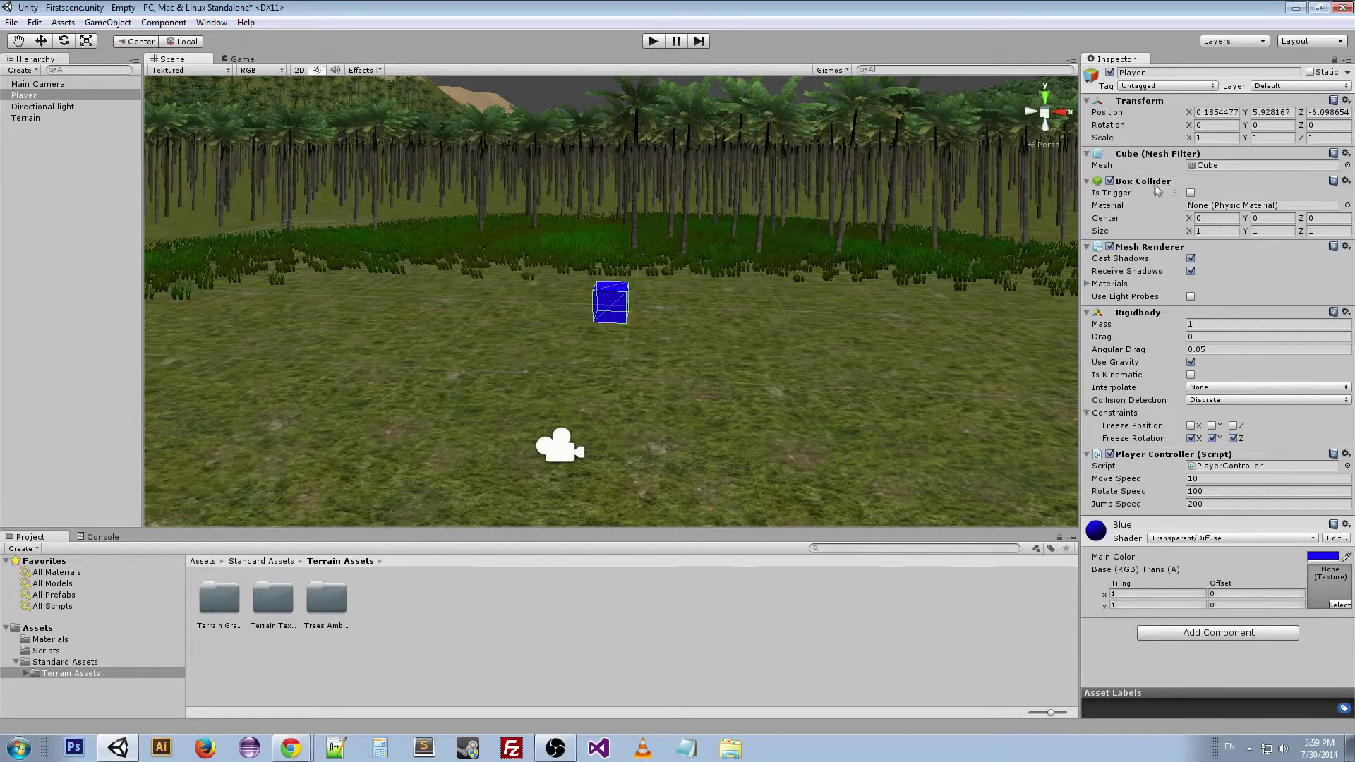
- Play the scene, move the Player cube with the Up, Left and Right arrows, then stop
click(32, 119)
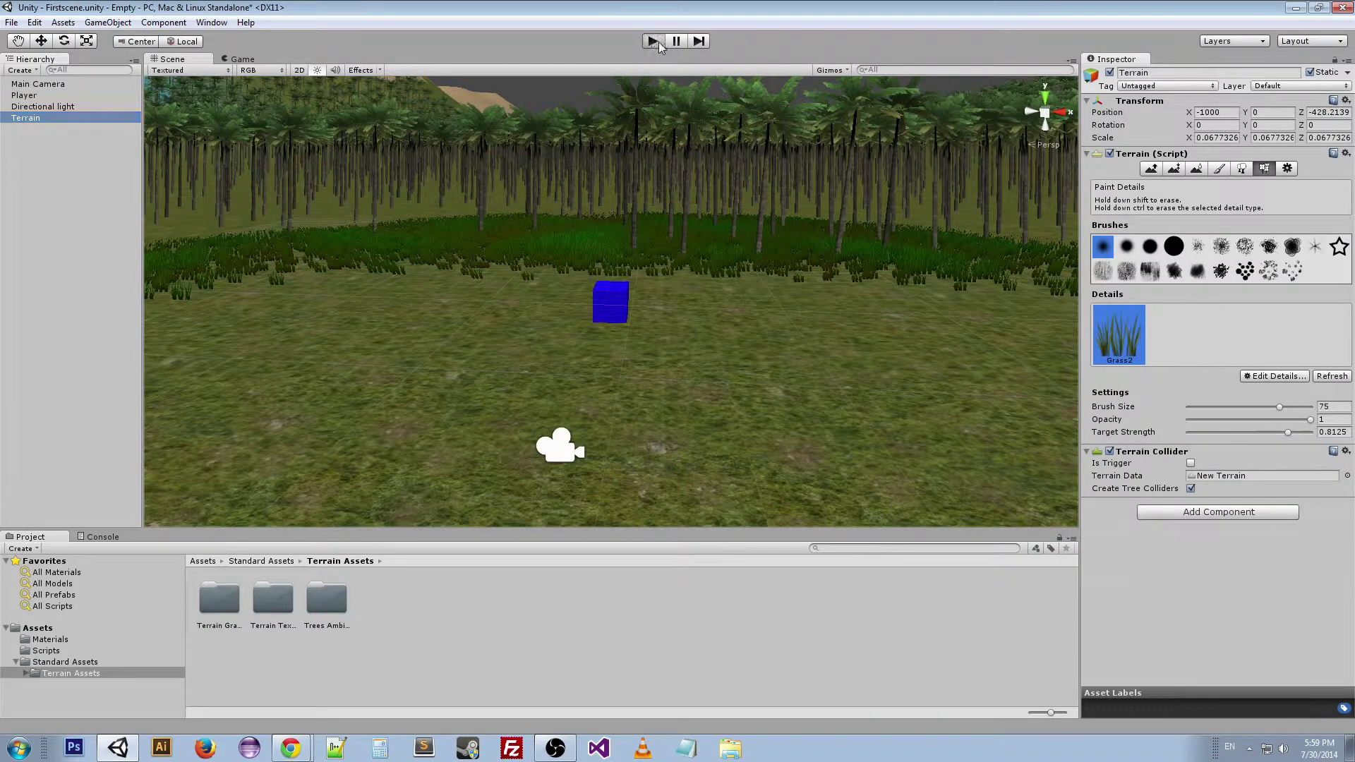
click(654, 42)
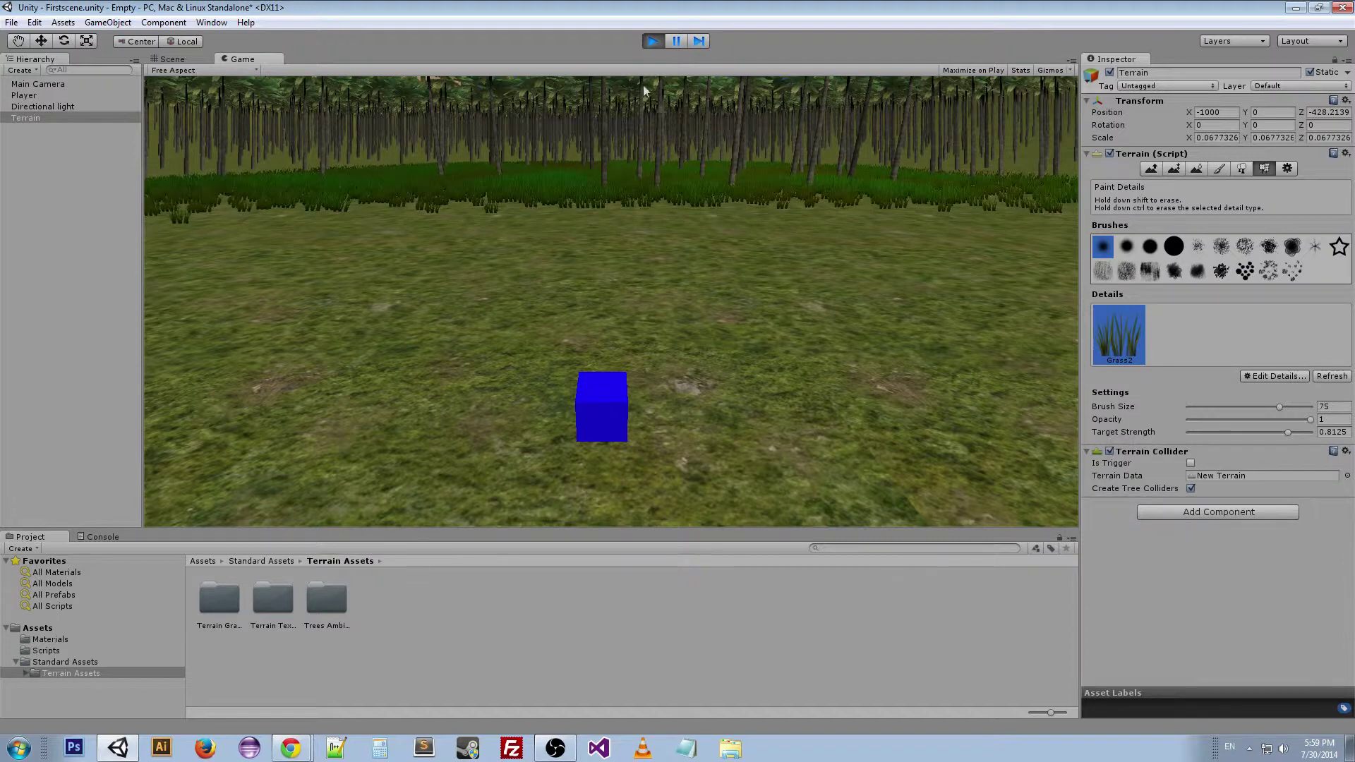
key(Up)
key(Left)
key(Right)
key(ctrl+p)
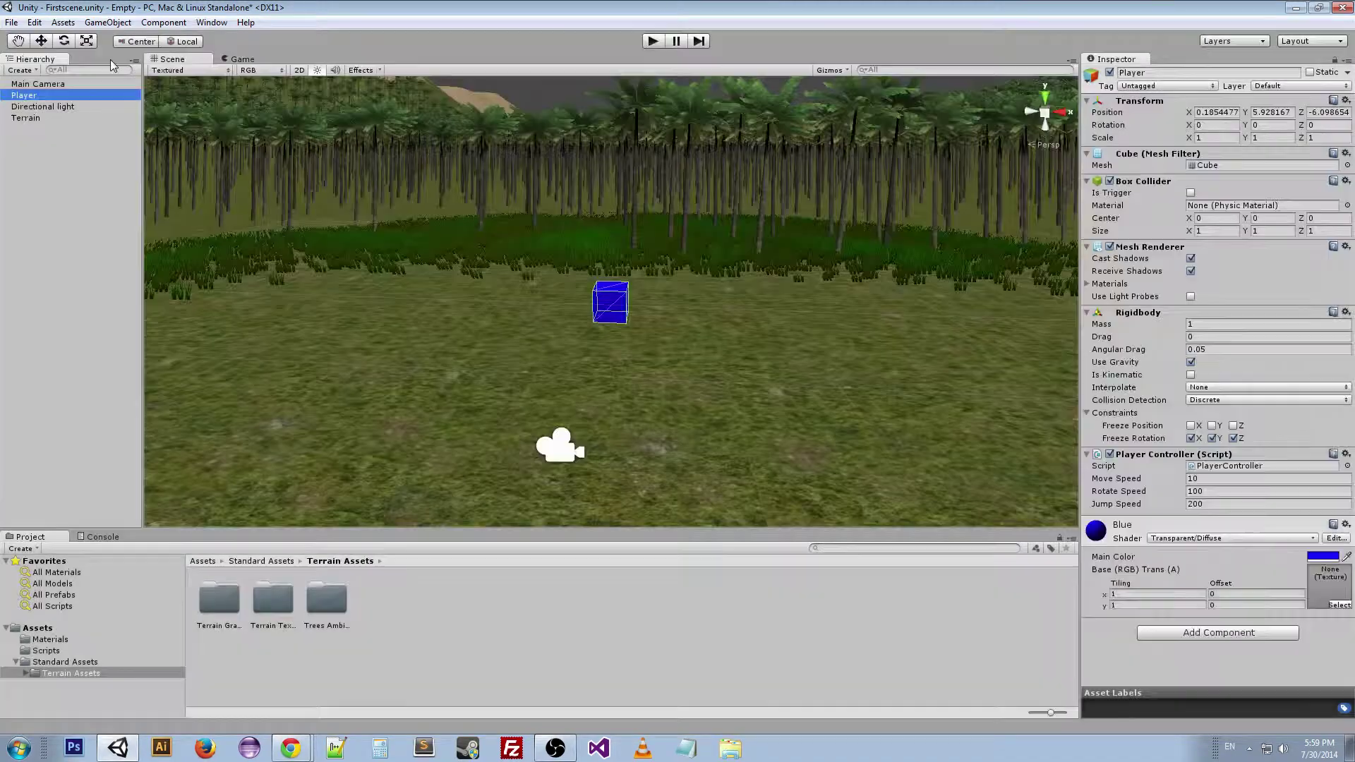
- Add a second Box Collider to the Player and shift its centre X to -2.8
click(152, 25)
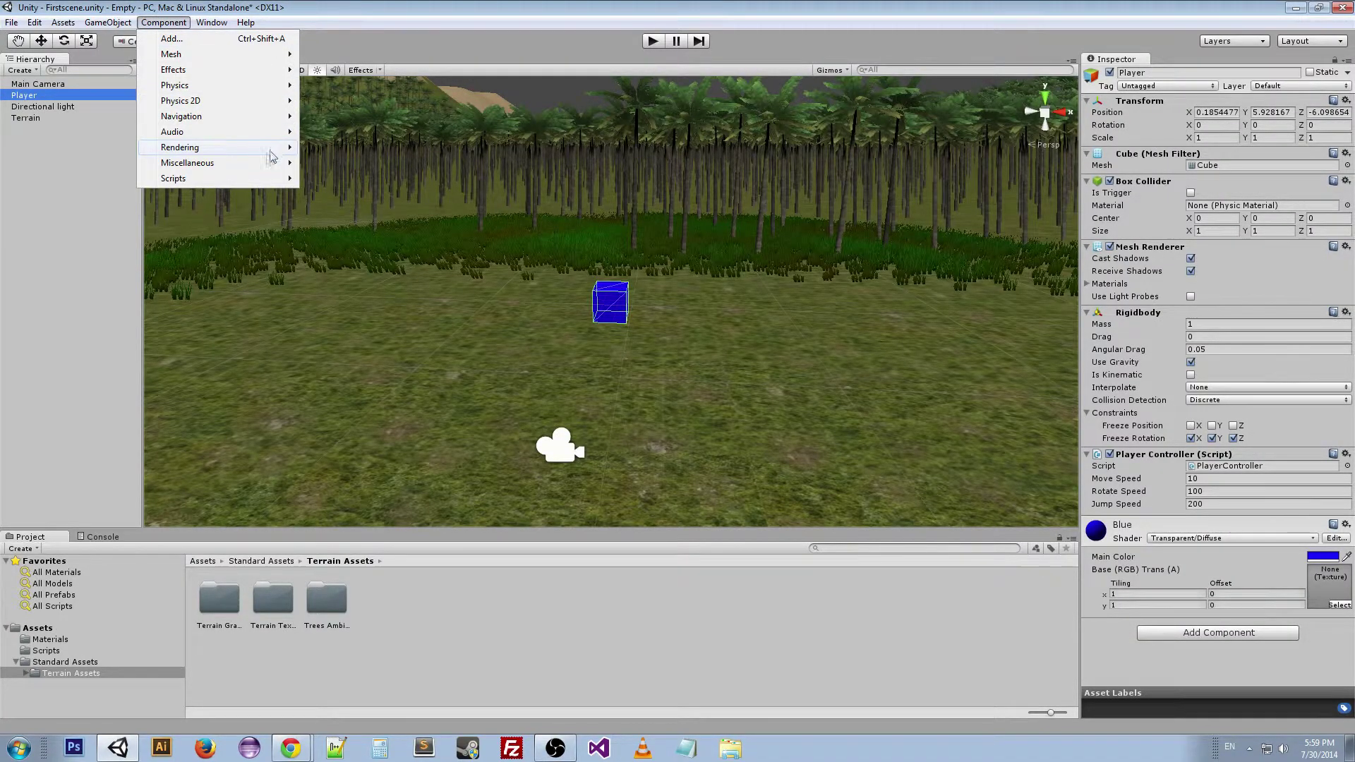
mouse_move(205, 92)
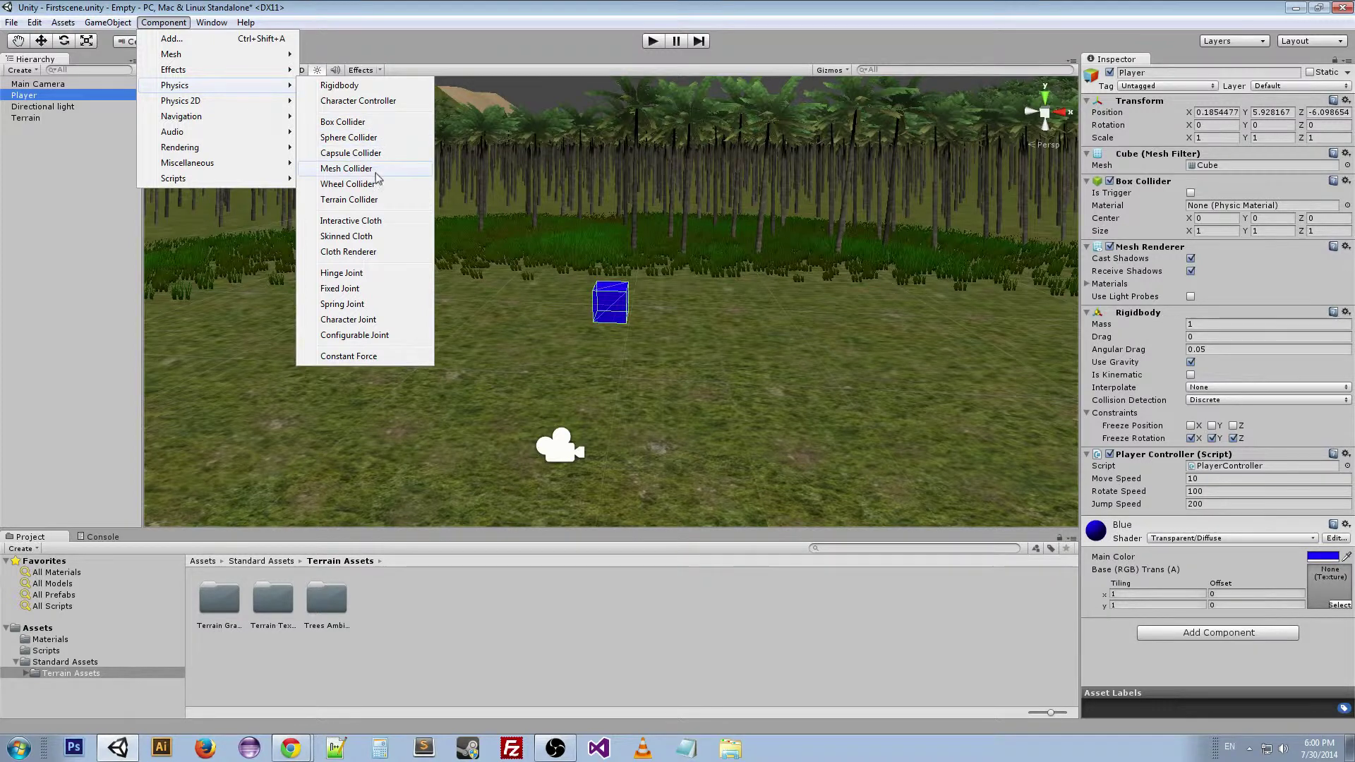
click(341, 122)
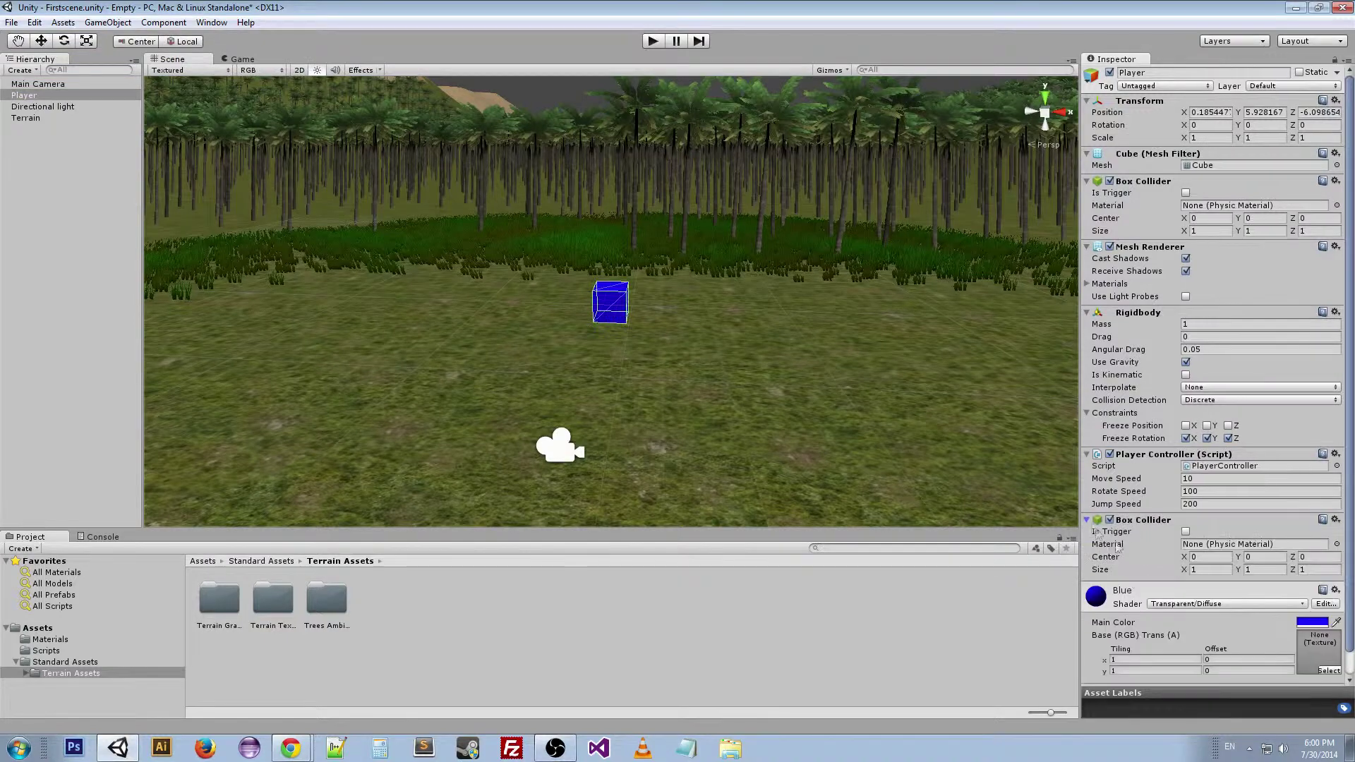
click(1217, 558)
text(-0.78)
drag(1157, 561, 1104, 565)
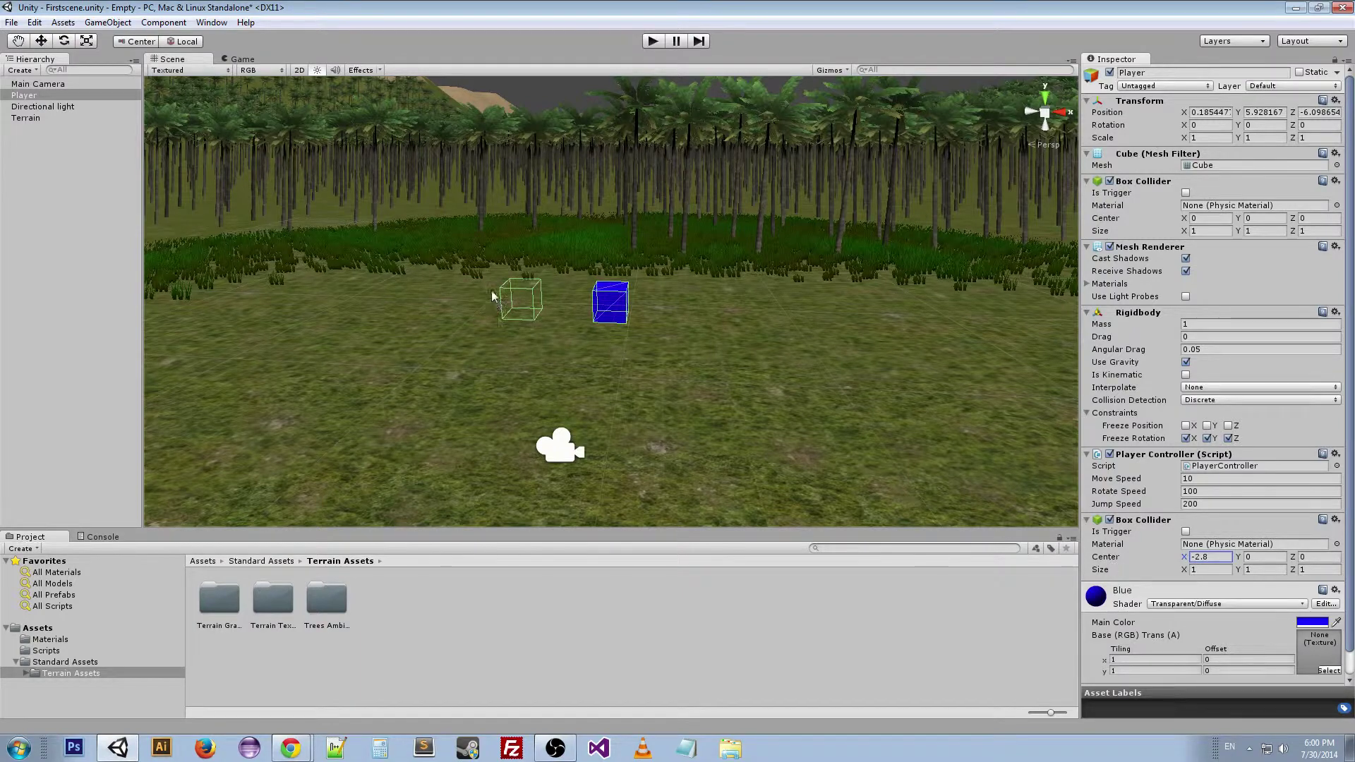
- Widen the second box collider to size X 2.46
alt+drag(433, 384, 1141, 540)
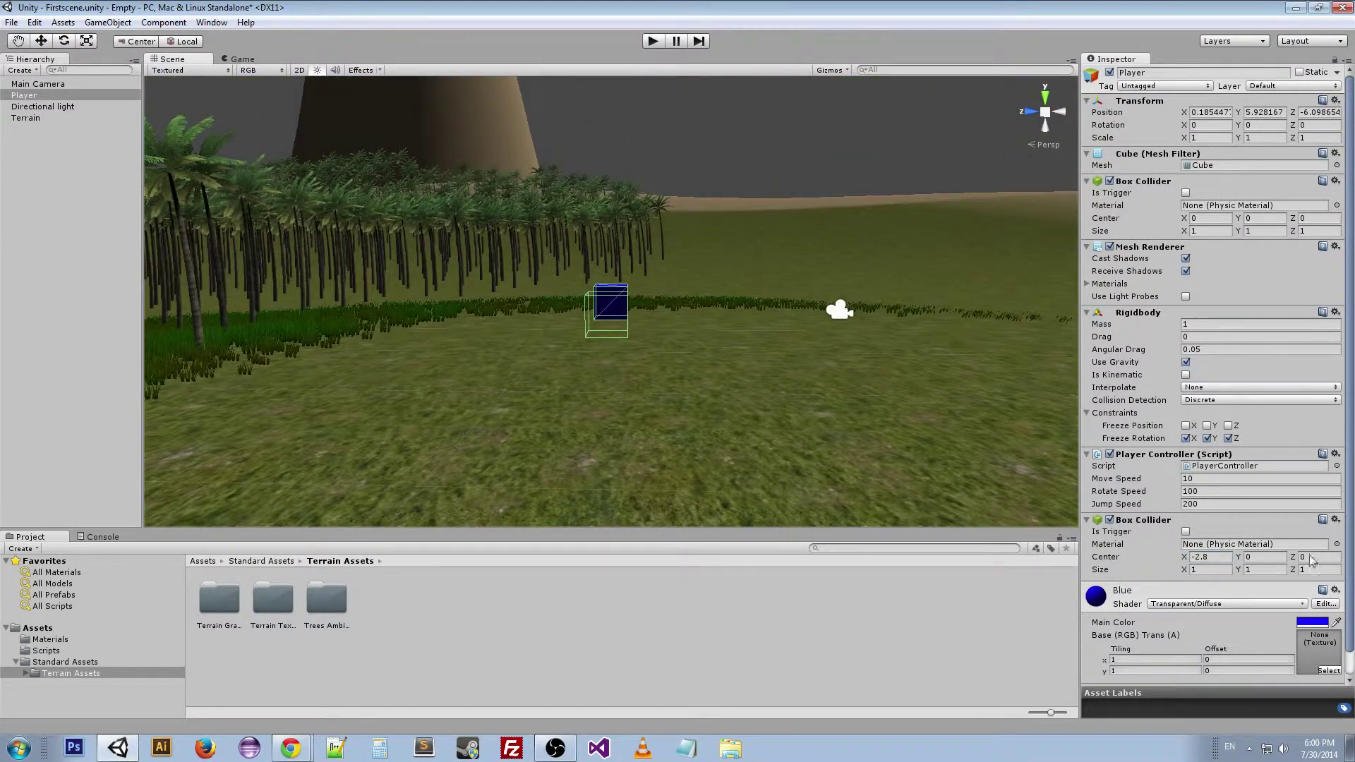
drag(1183, 570, 1236, 578)
alt+drag(705, 424, 1188, 562)
alt+drag(476, 414, 522, 433)
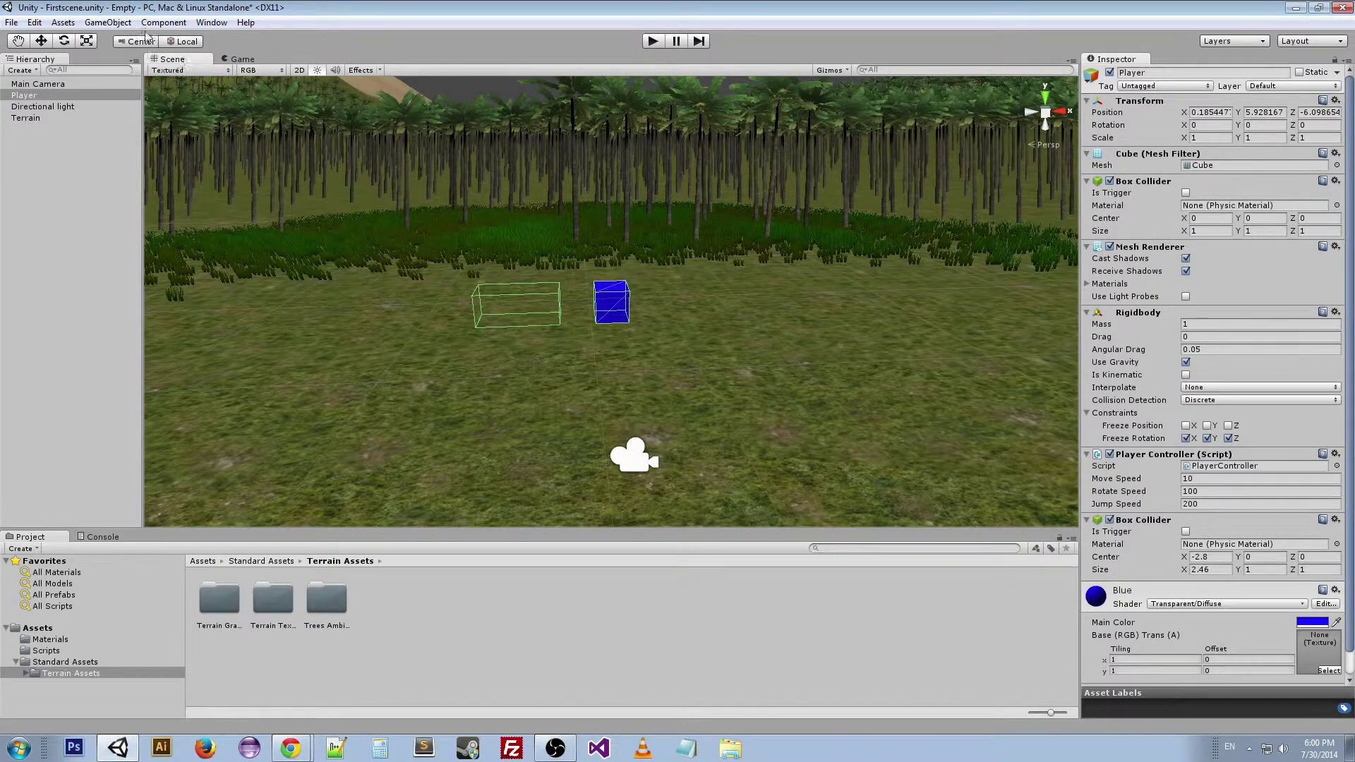
click(164, 22)
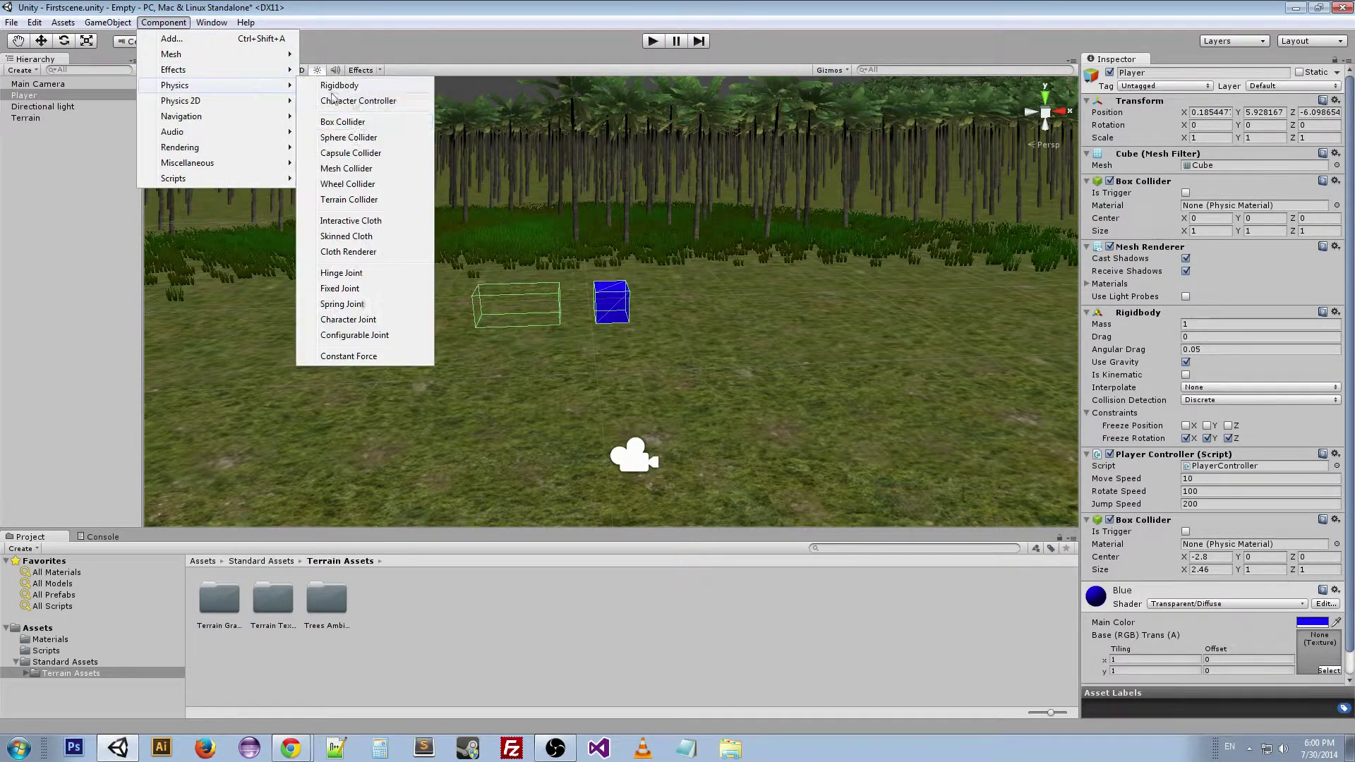
- Add a Sphere Collider right of the cube with centre X 2.64 and radius 0.83
click(349, 139)
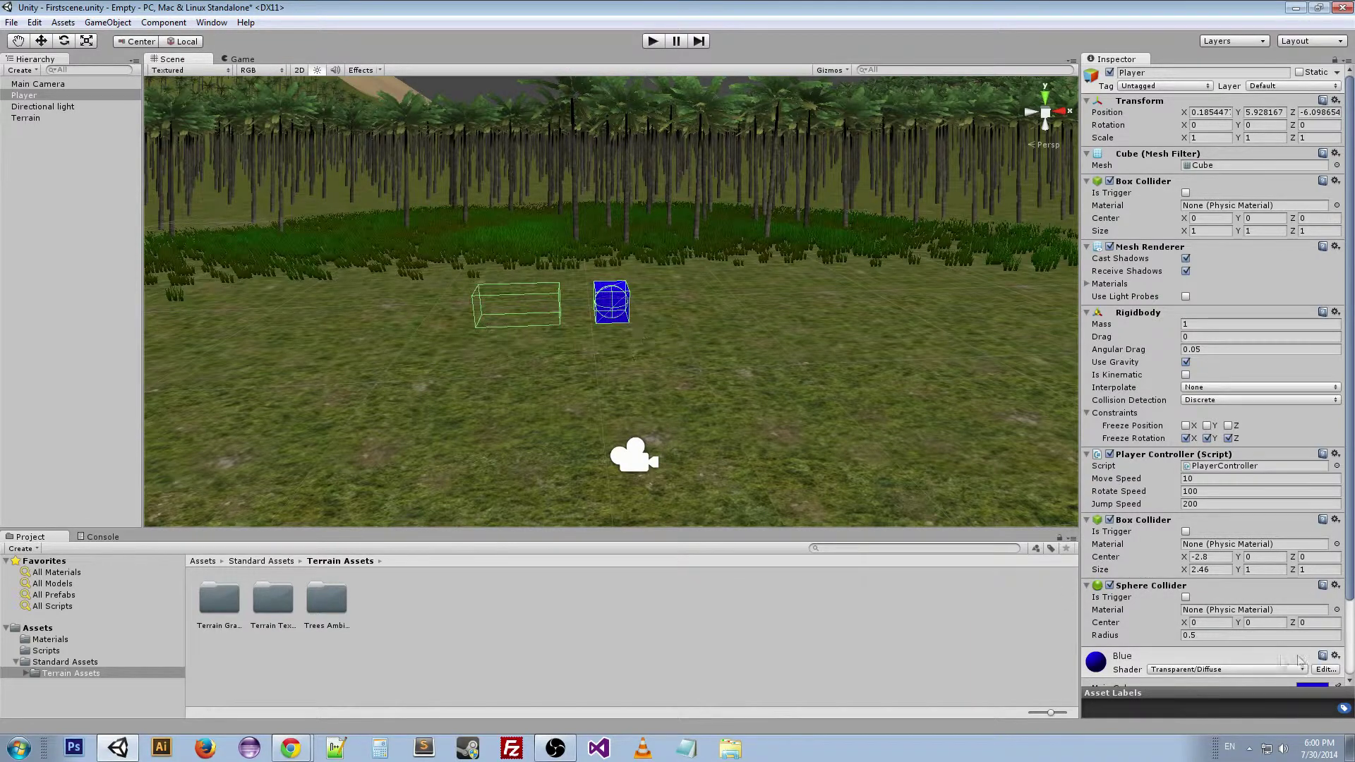
drag(1186, 624, 1270, 630)
click(1173, 639)
drag(1173, 638, 1203, 640)
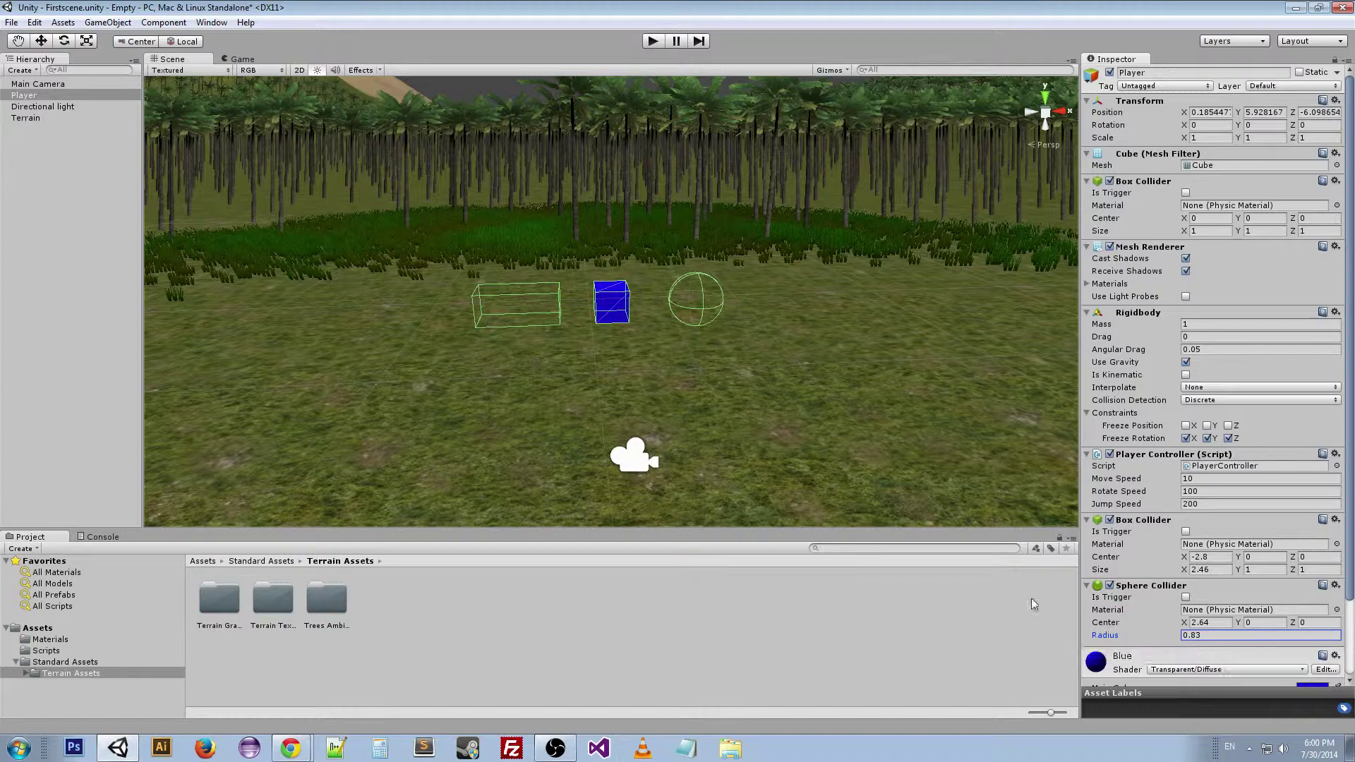
click(164, 22)
- Add a Capsule Collider above the cube with centre Y 3.6, radius 0.62 and height 4.61
mouse_move(174, 85)
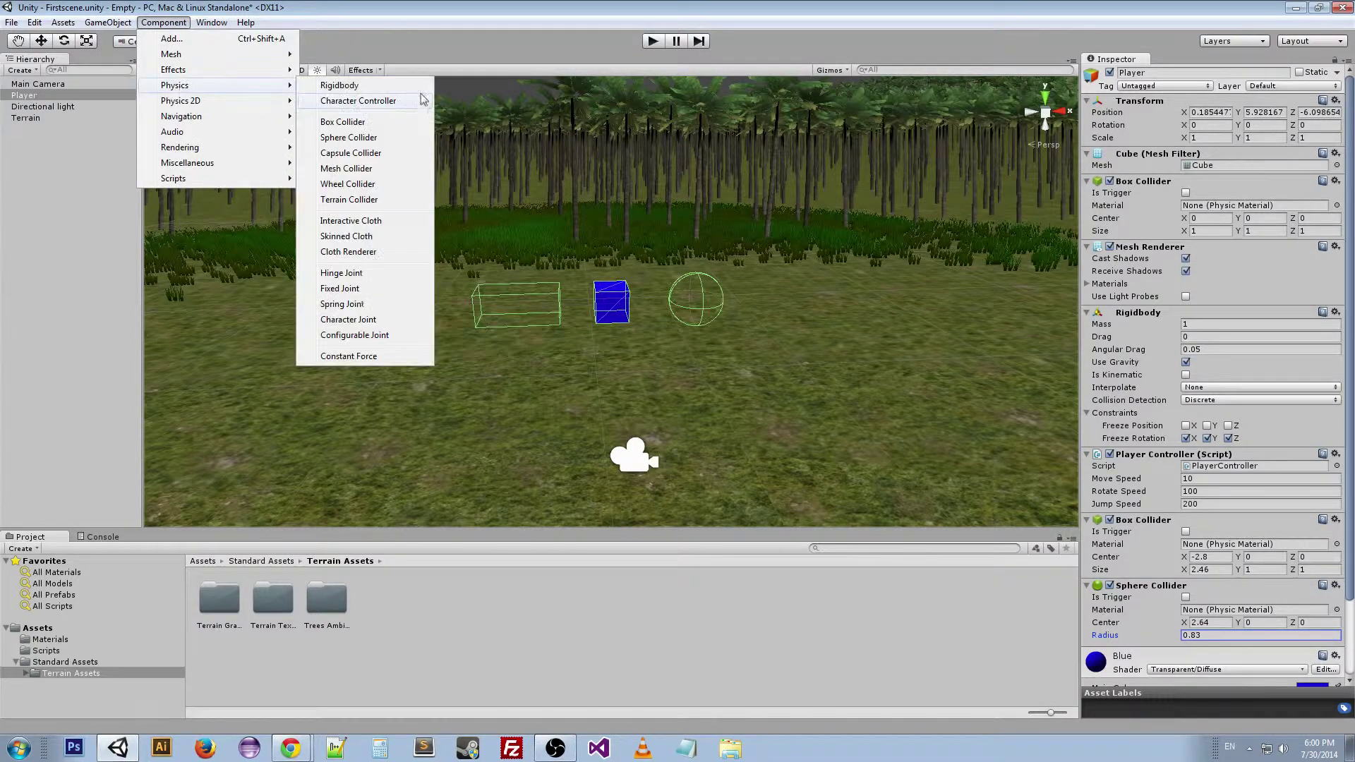
click(387, 153)
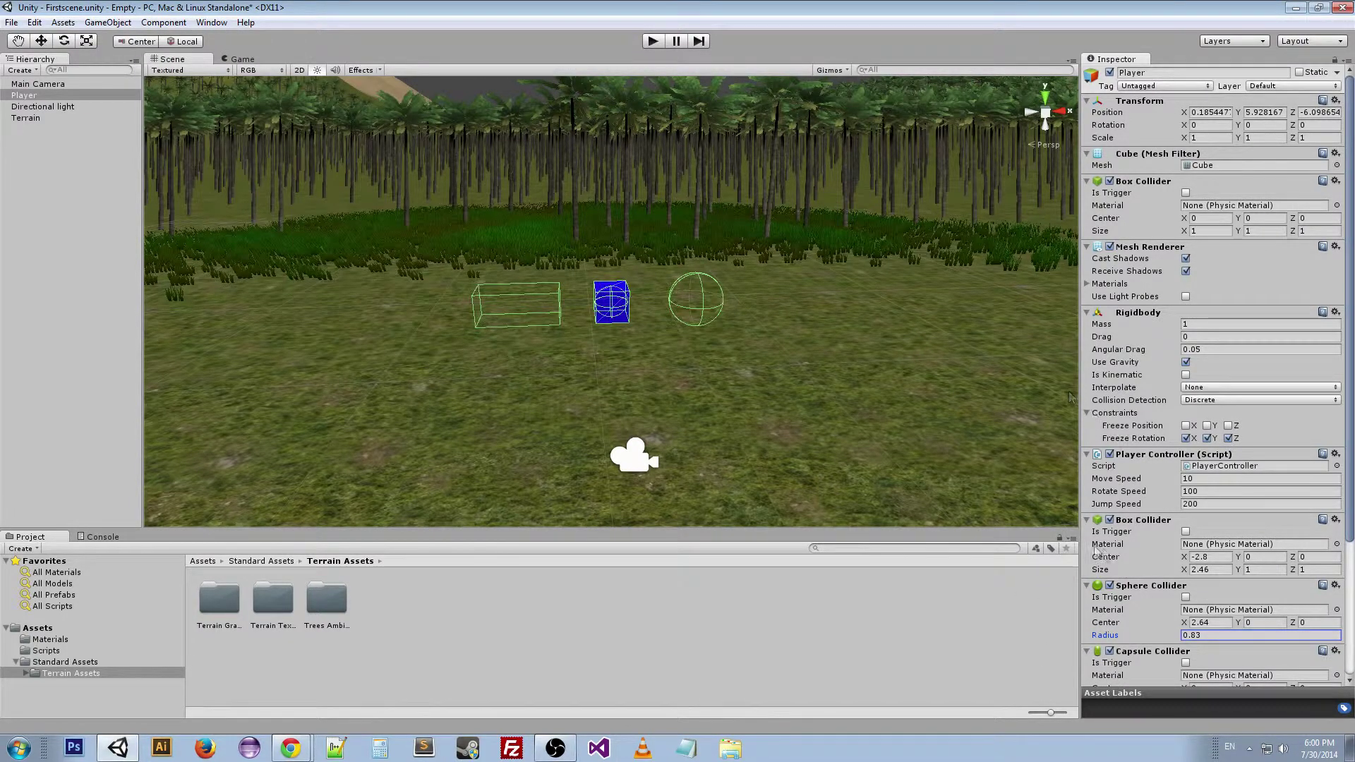
alt+drag(782, 366, 932, 310)
scroll(1184, 530, down, 5)
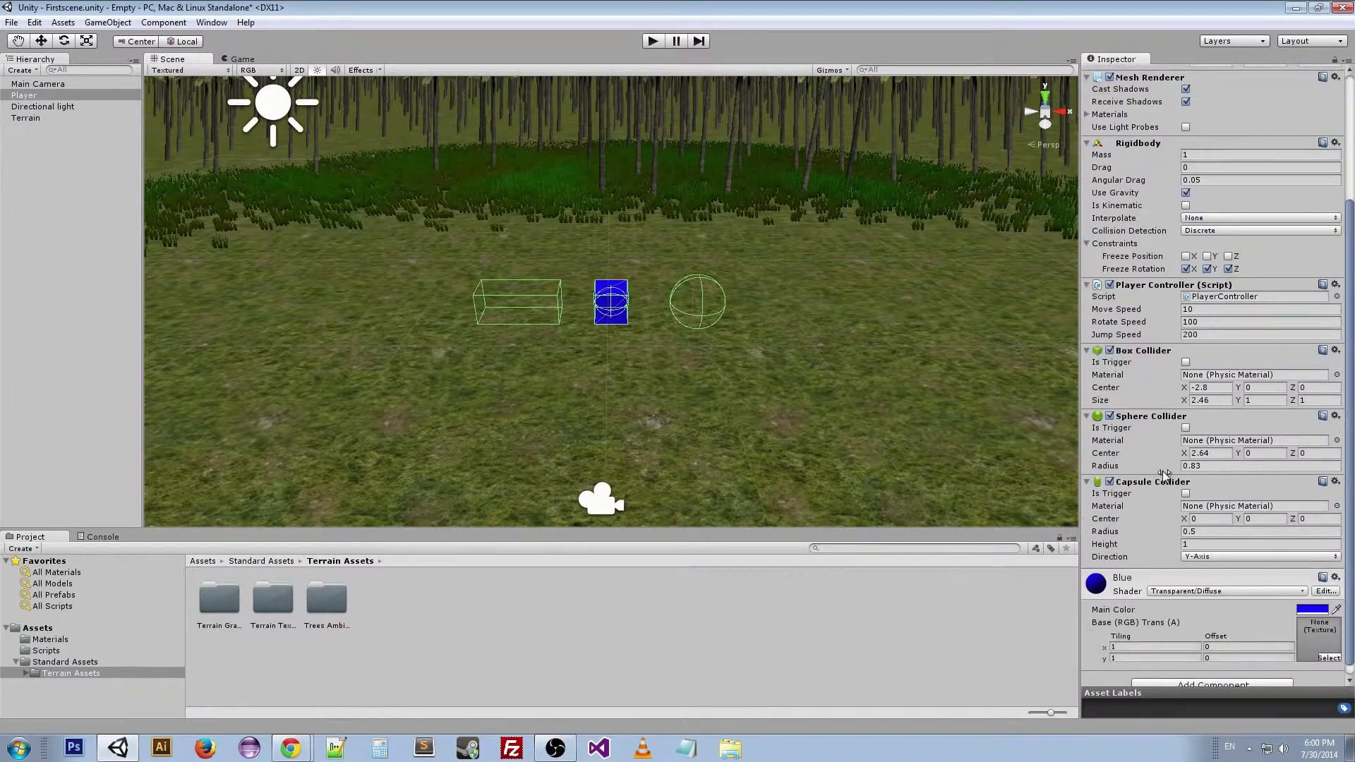
drag(1247, 522, 1332, 517)
alt+drag(714, 345, 411, 268)
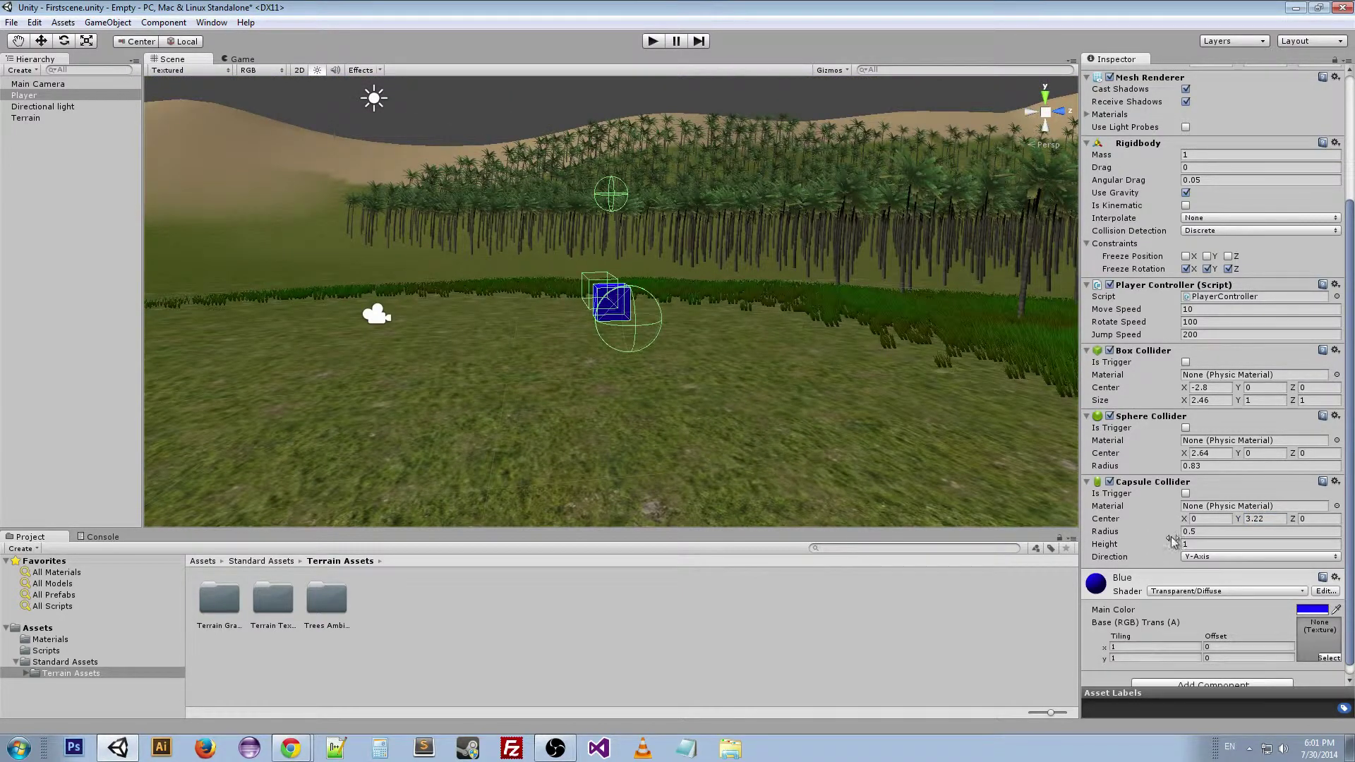
drag(1177, 535, 1281, 552)
alt+drag(887, 455, 150, 428)
drag(1147, 537, 1132, 534)
alt+drag(705, 424, 740, 409)
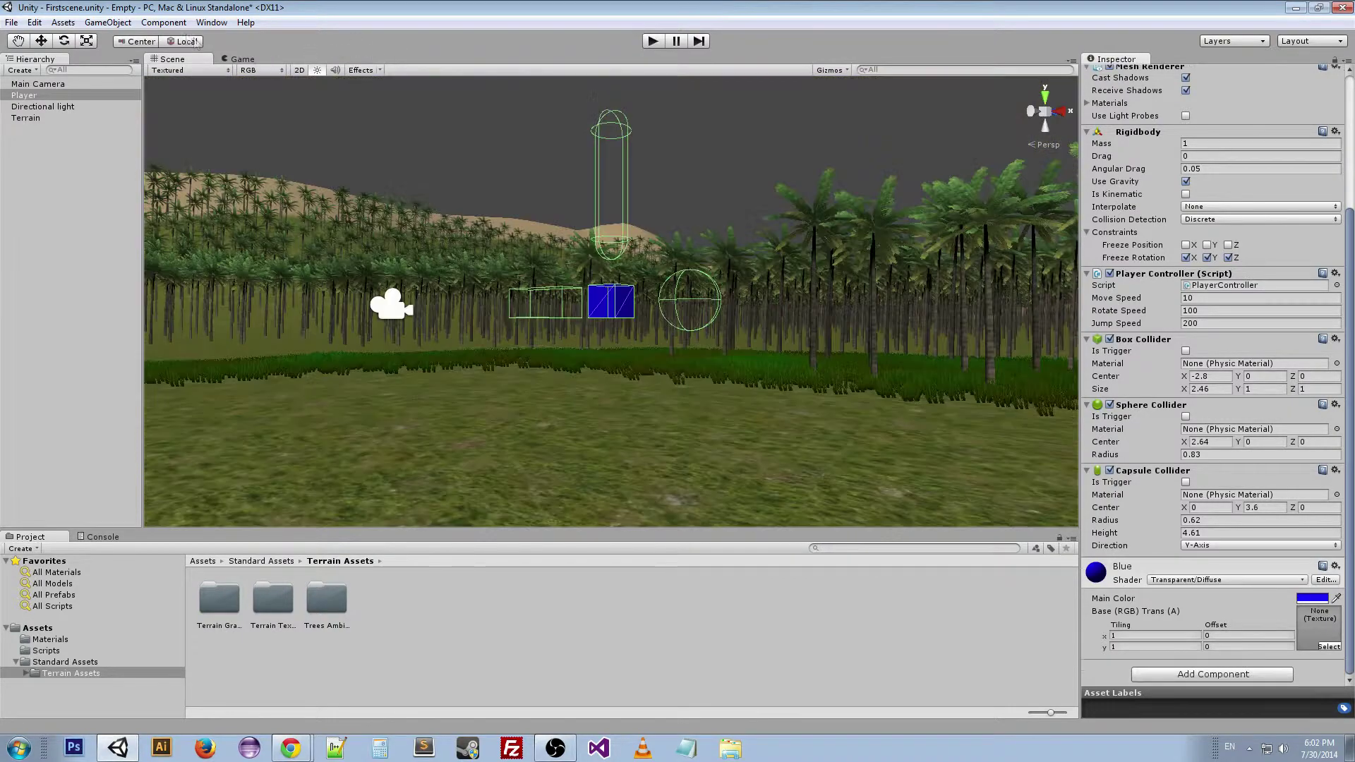
- Look through the Physics components menu, then select Terrain to show its Terrain Collider
click(185, 23)
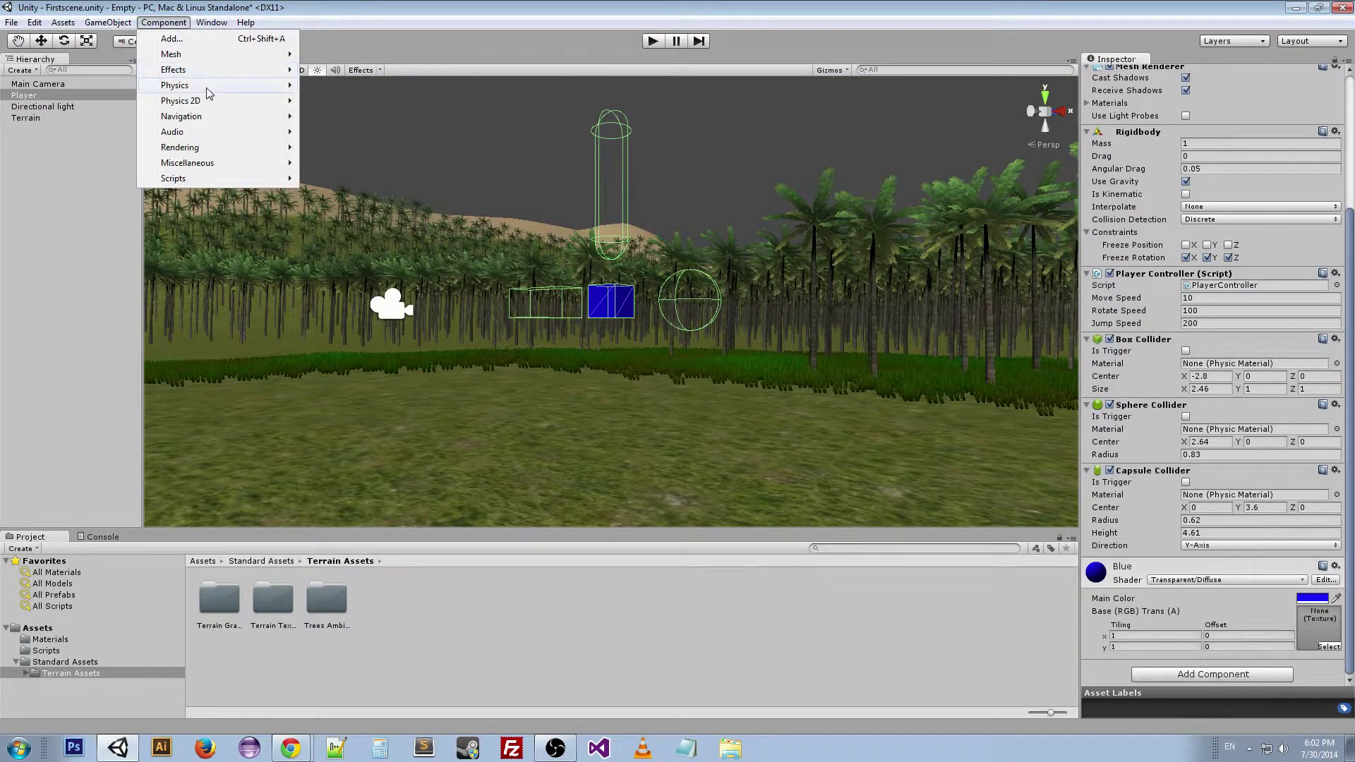
mouse_move(212, 86)
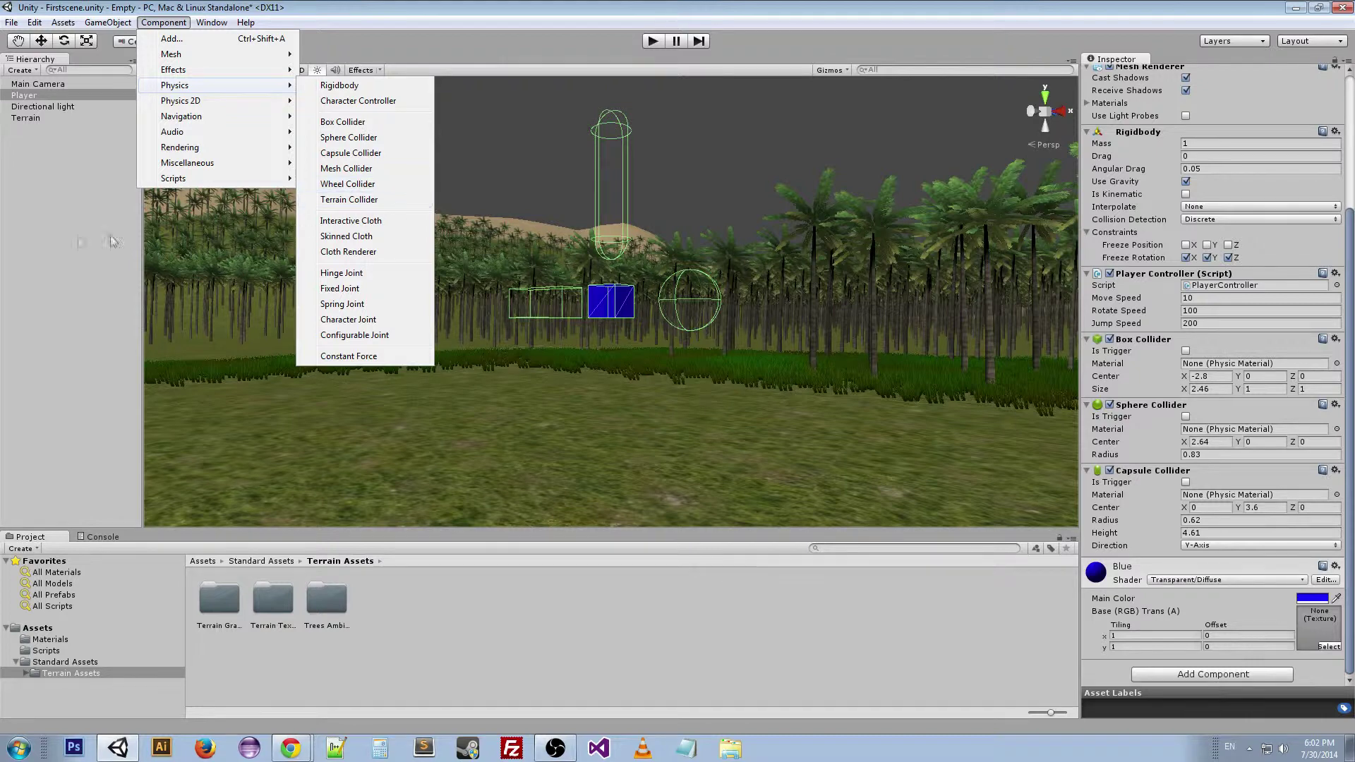
click(26, 117)
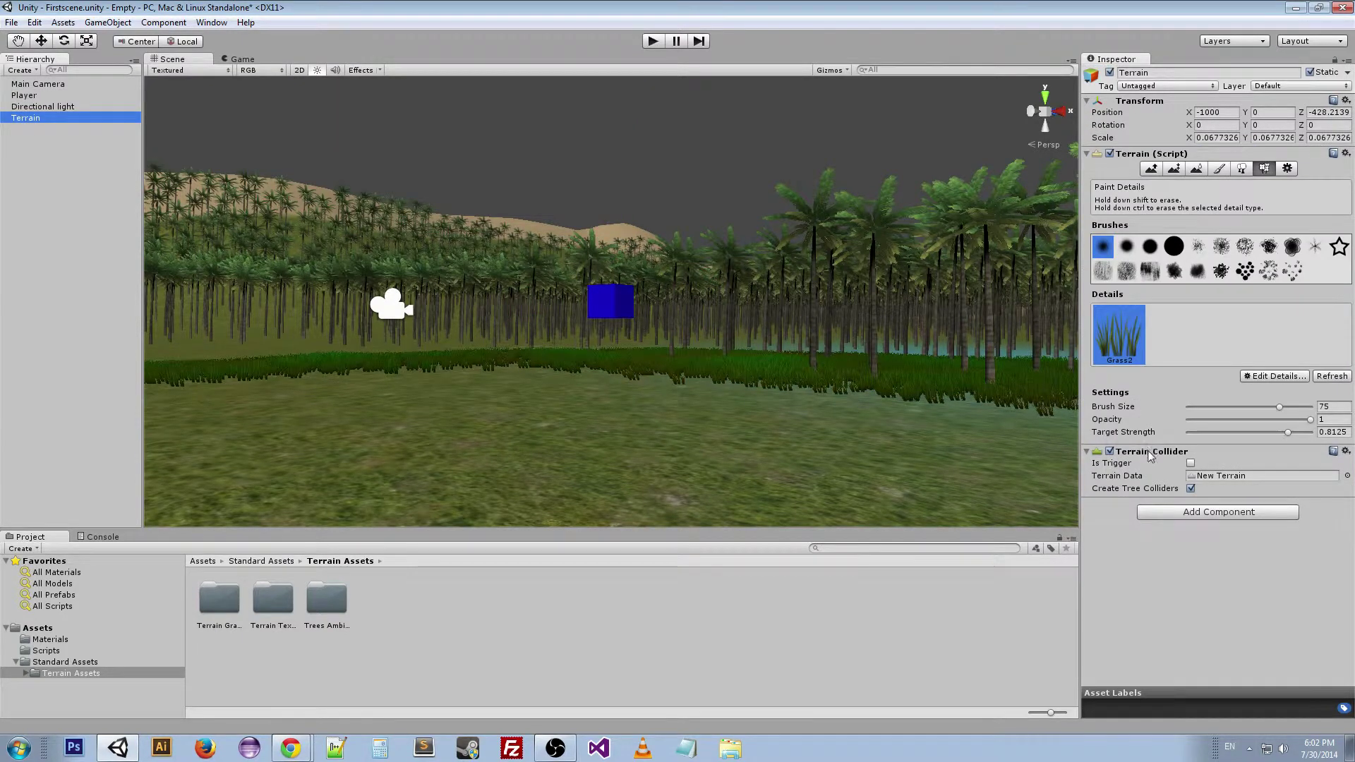
- Collapse and re-expand the Terrain Collider settings while viewing the terrain from above
click(1150, 453)
alt+drag(734, 443, 663, 491)
scroll(662, 491, down, 3)
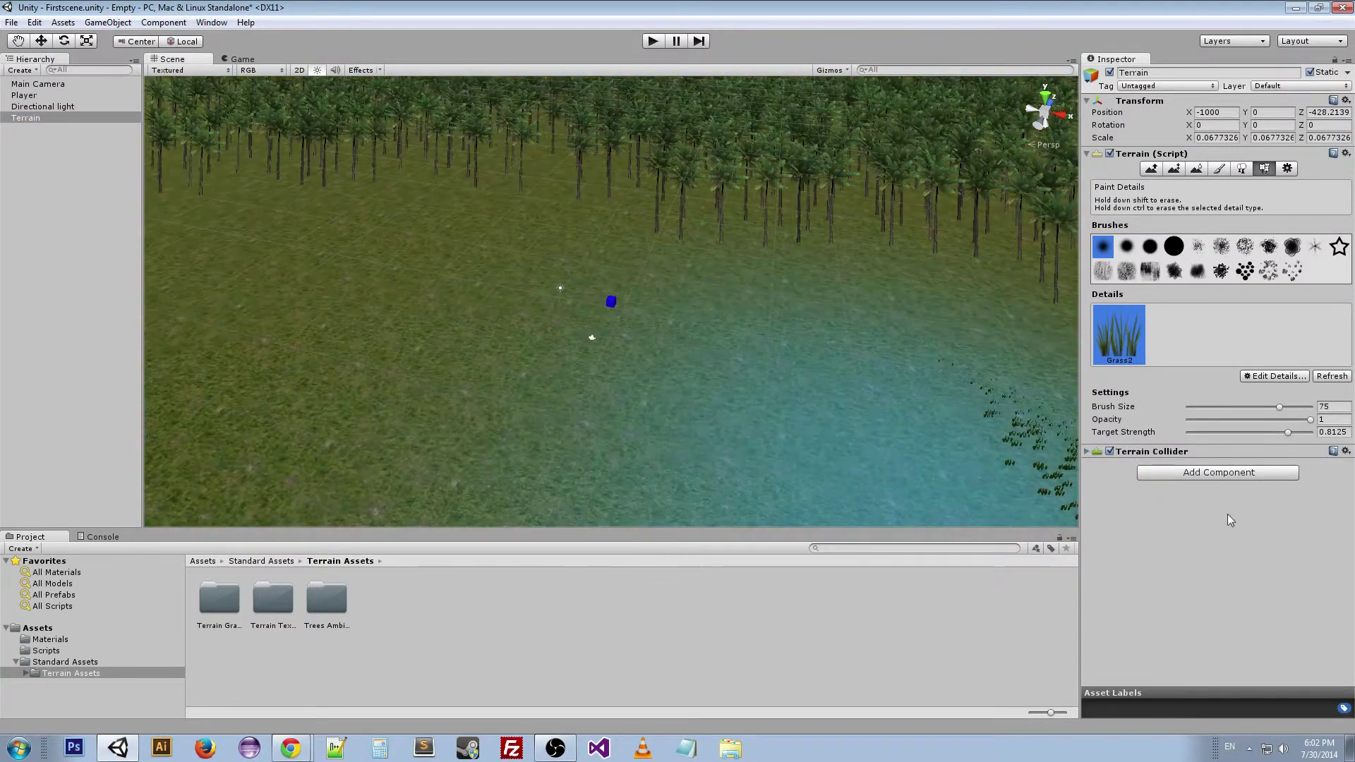
click(1150, 453)
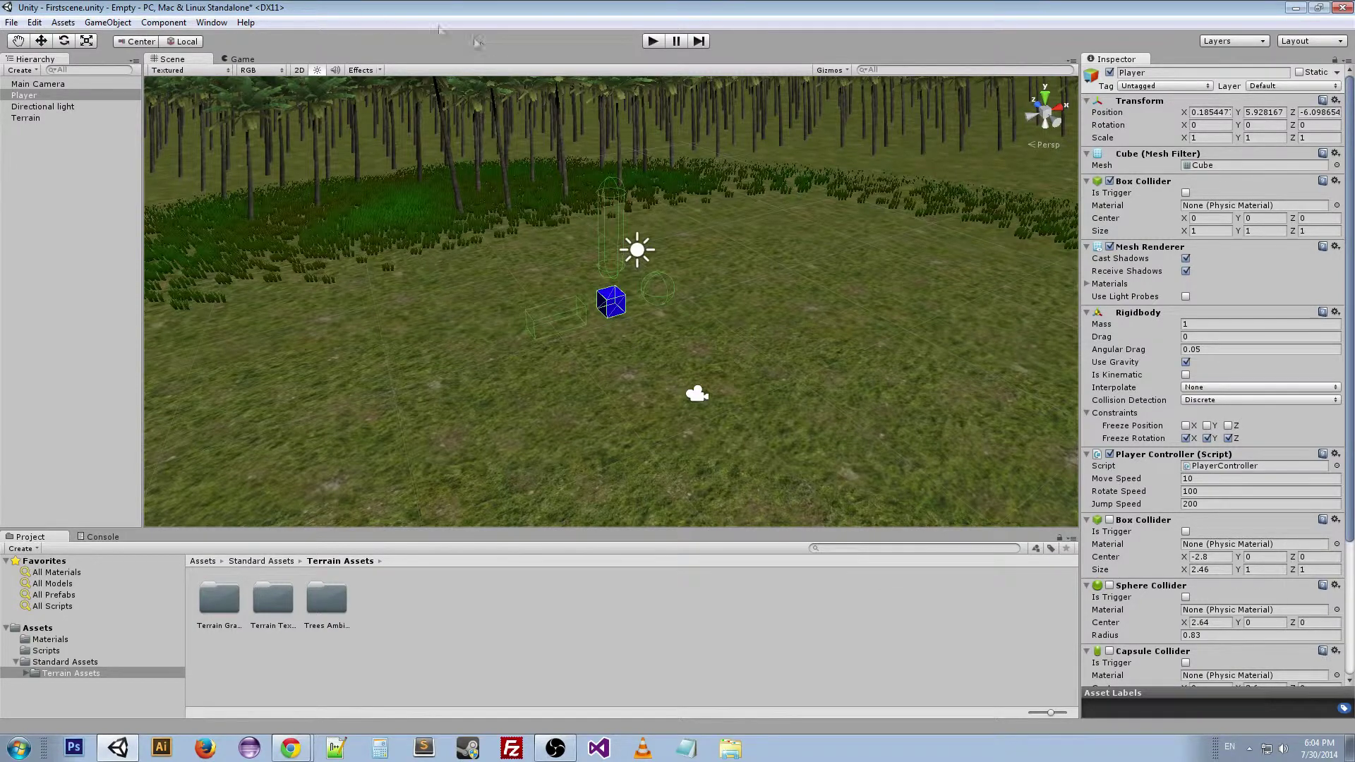
- Create a Physic Material in Terrain Assets, keeping the default name New Physic Material
click(61, 22)
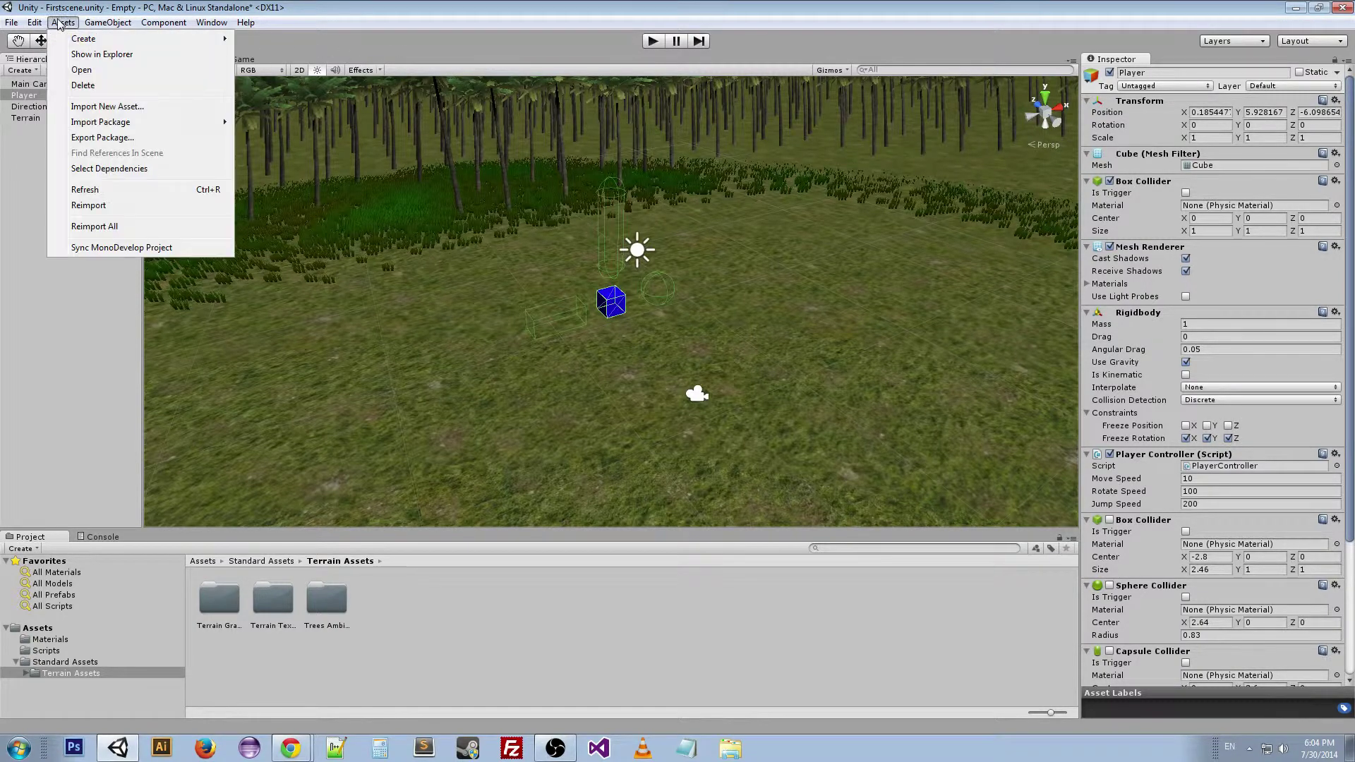
mouse_move(83, 41)
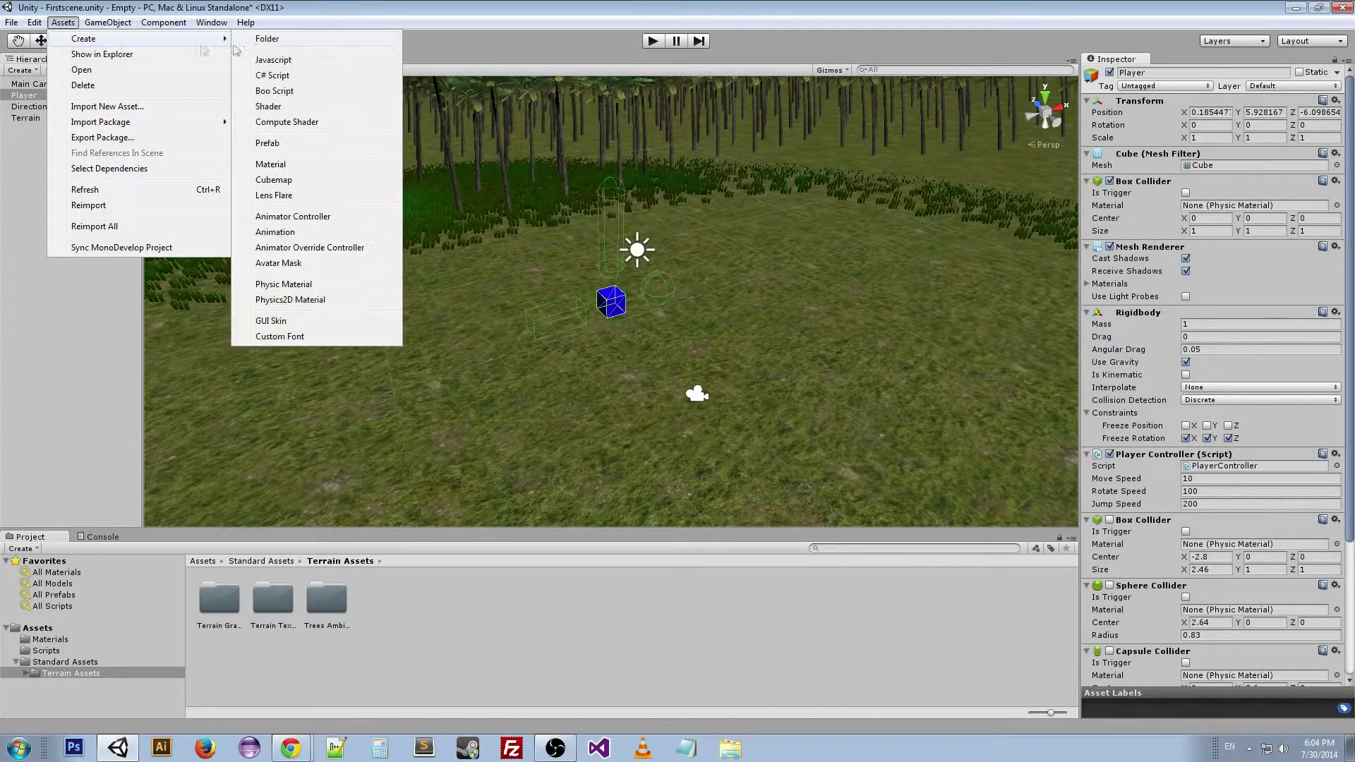
click(269, 285)
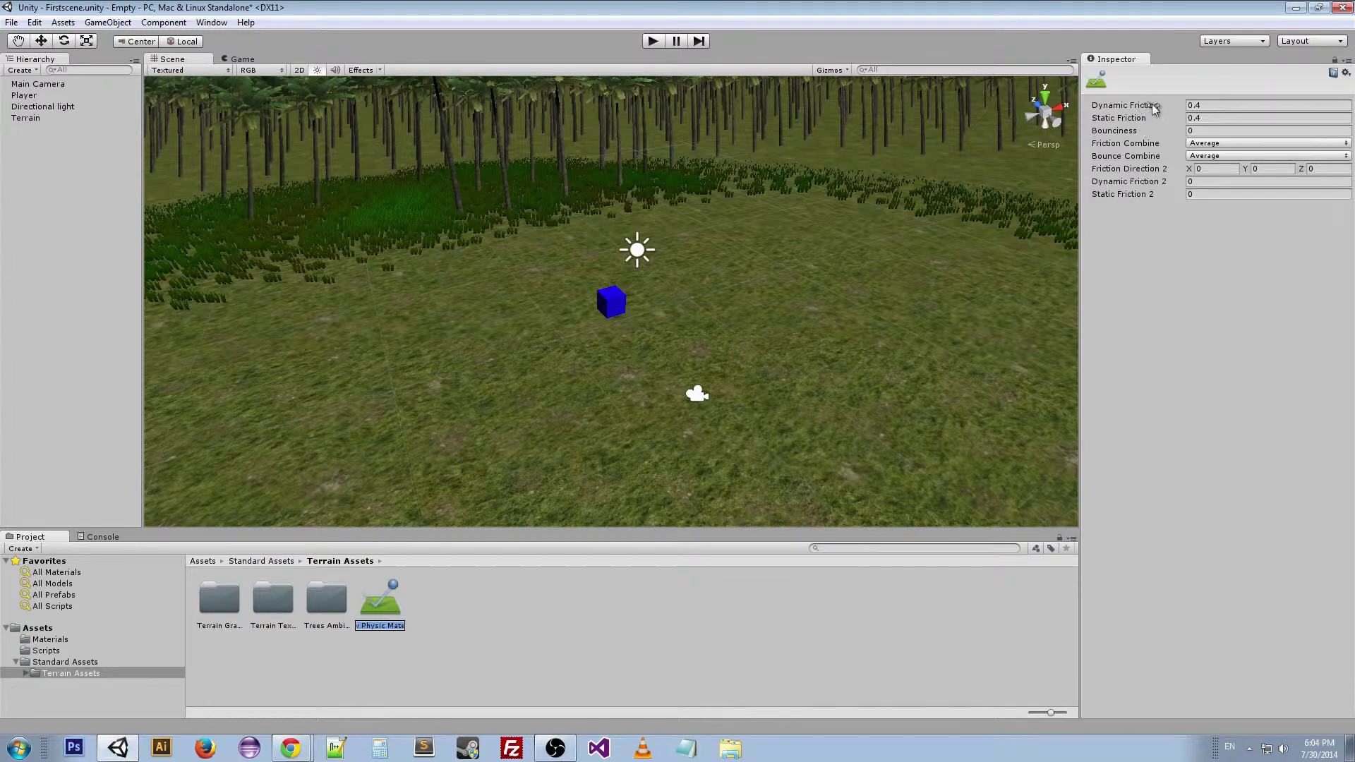
key(Return)
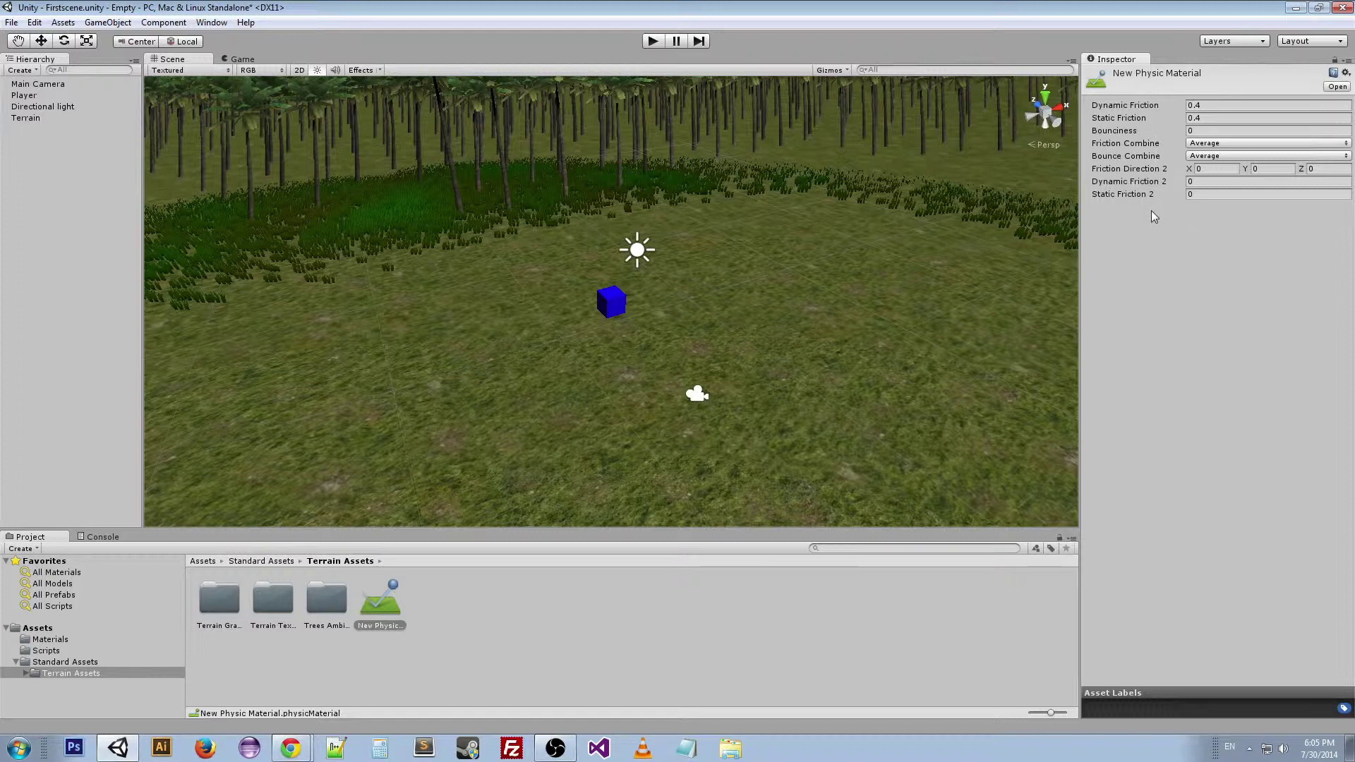
- Set the Player's offset Box Collider material to New Physic Material
click(381, 610)
click(28, 95)
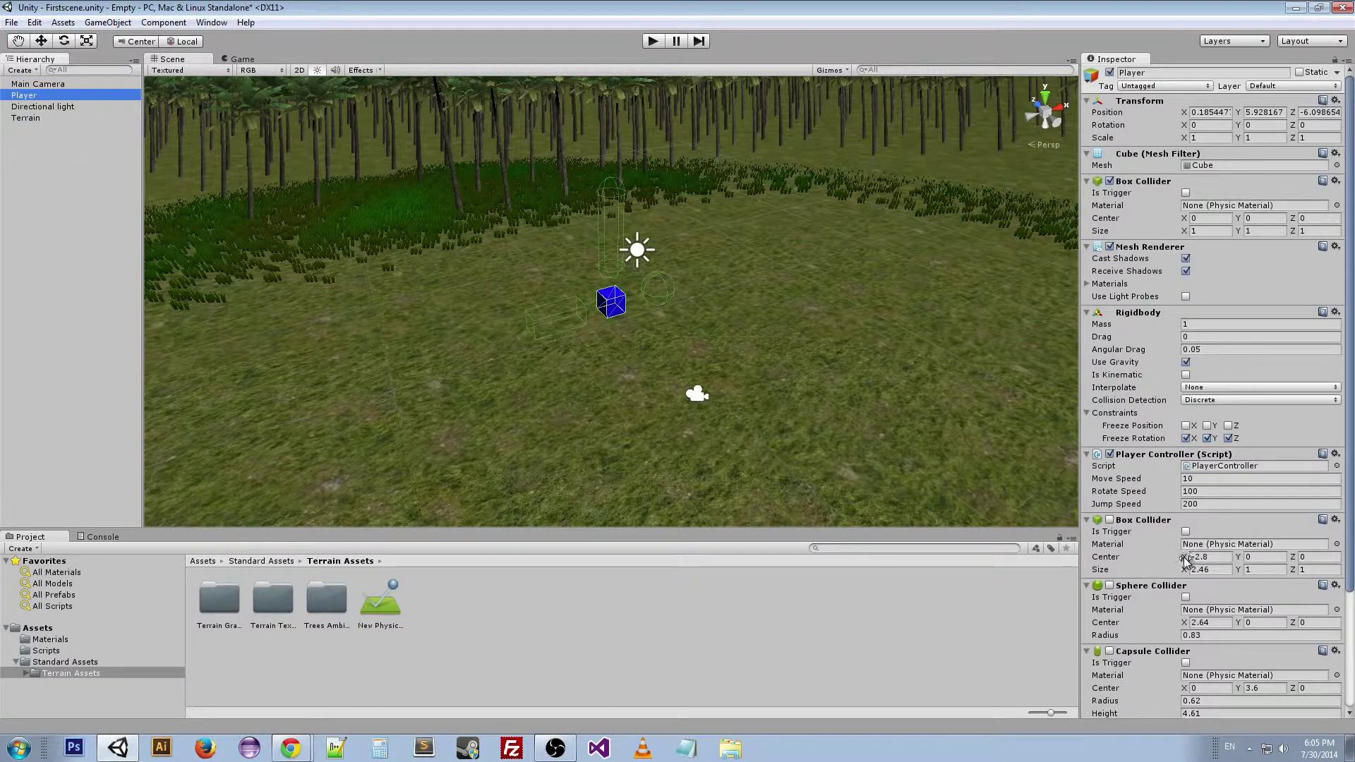
click(1336, 545)
double_click(540, 314)
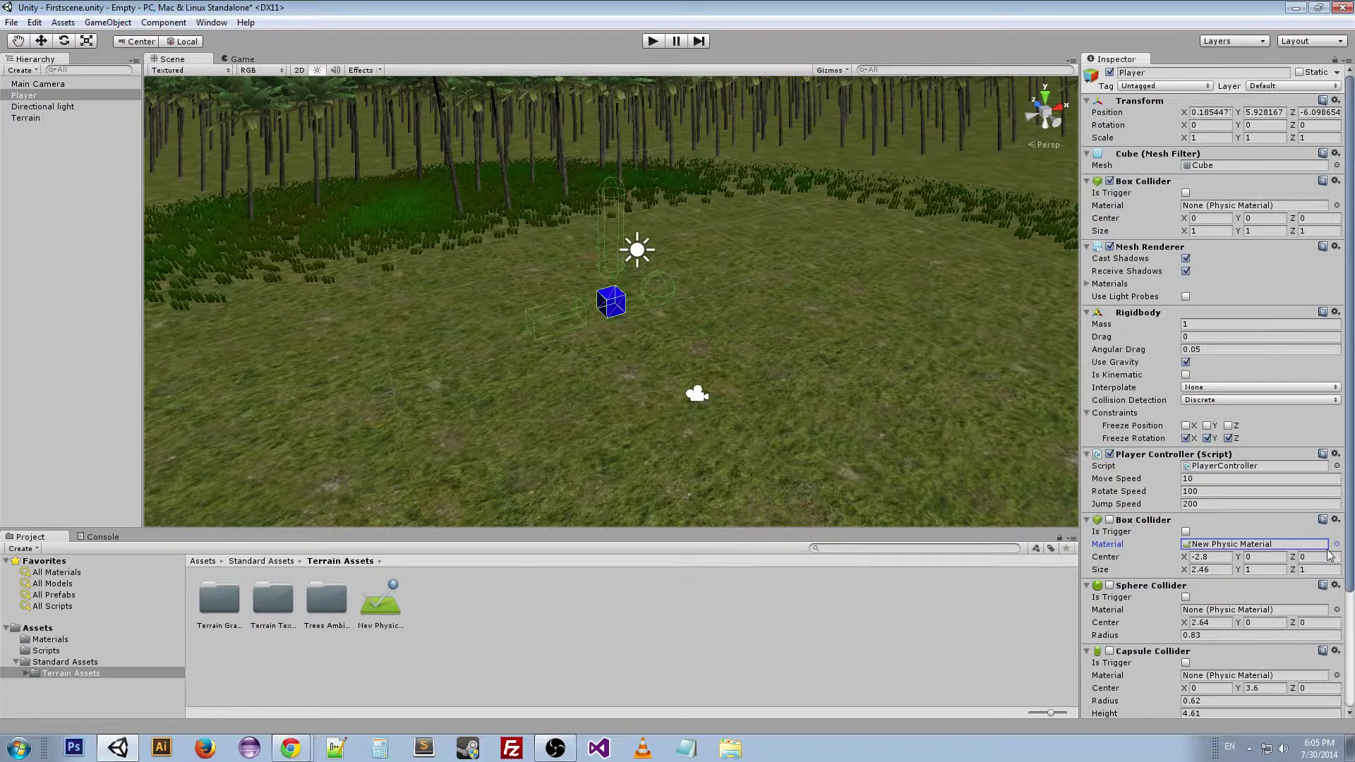
scroll(1260, 592, down, 3)
scroll(1260, 591, down, 3)
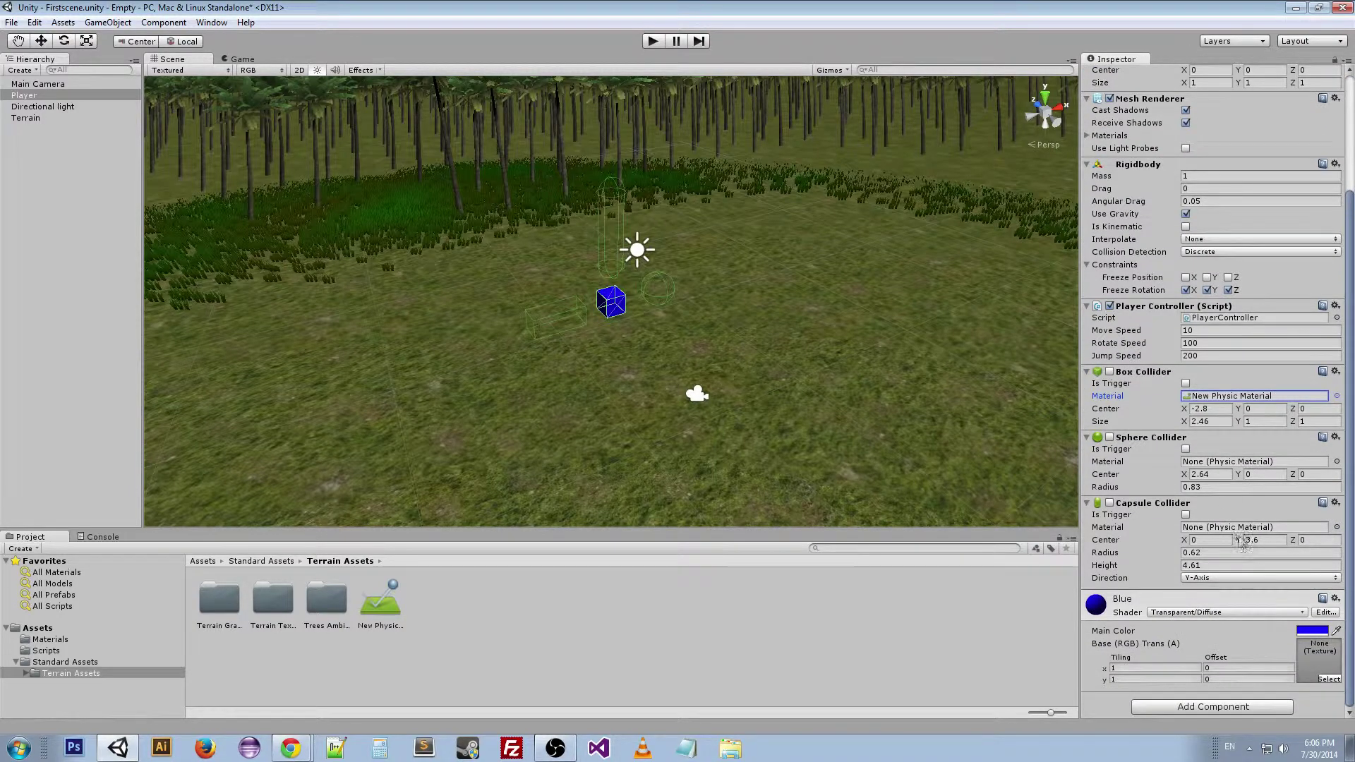